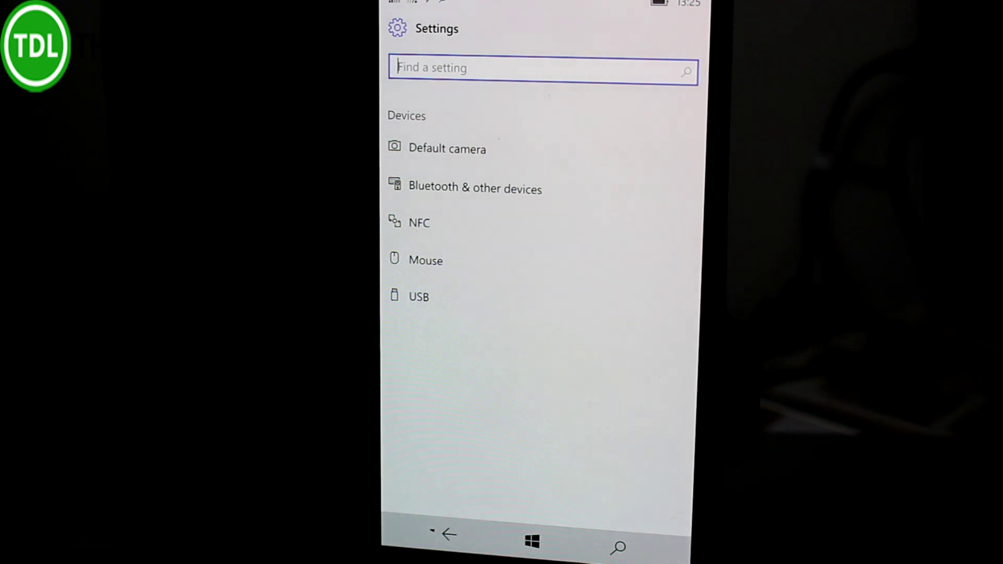
# Leave the Devices settings and return to the Start screen
pyautogui.click(532, 541)
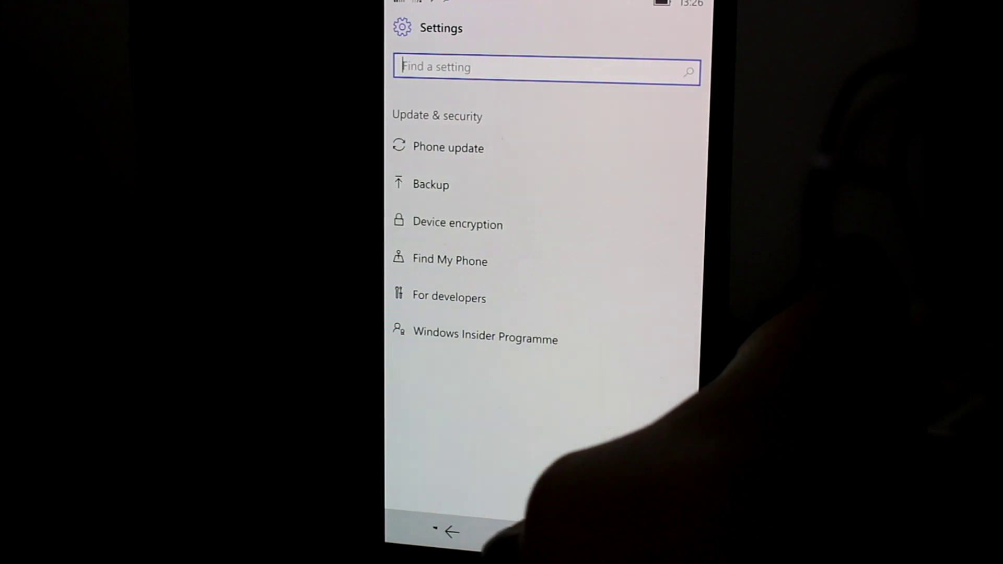
# Exit Settings with the Start button to show the live tiles
pyautogui.click(533, 539)
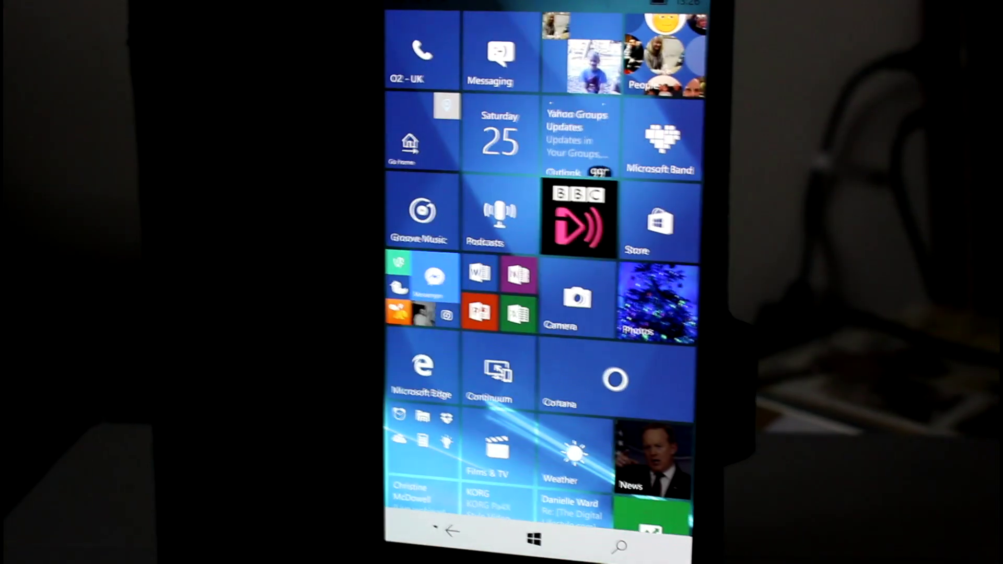